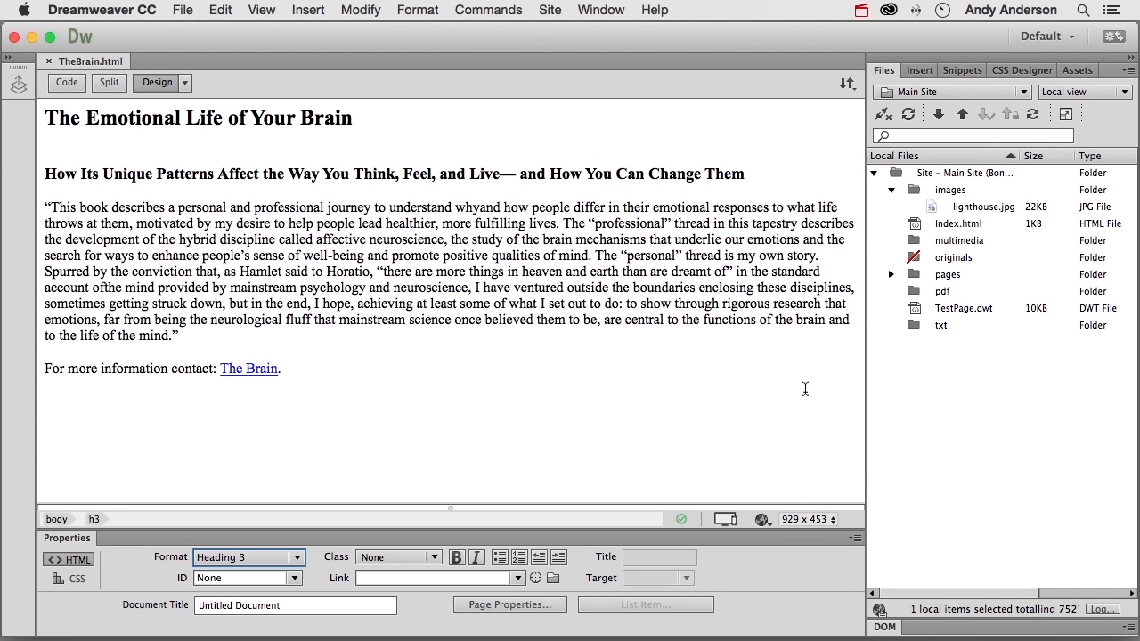
- Open the page properties of TheBrain.html
left_click(361, 10)
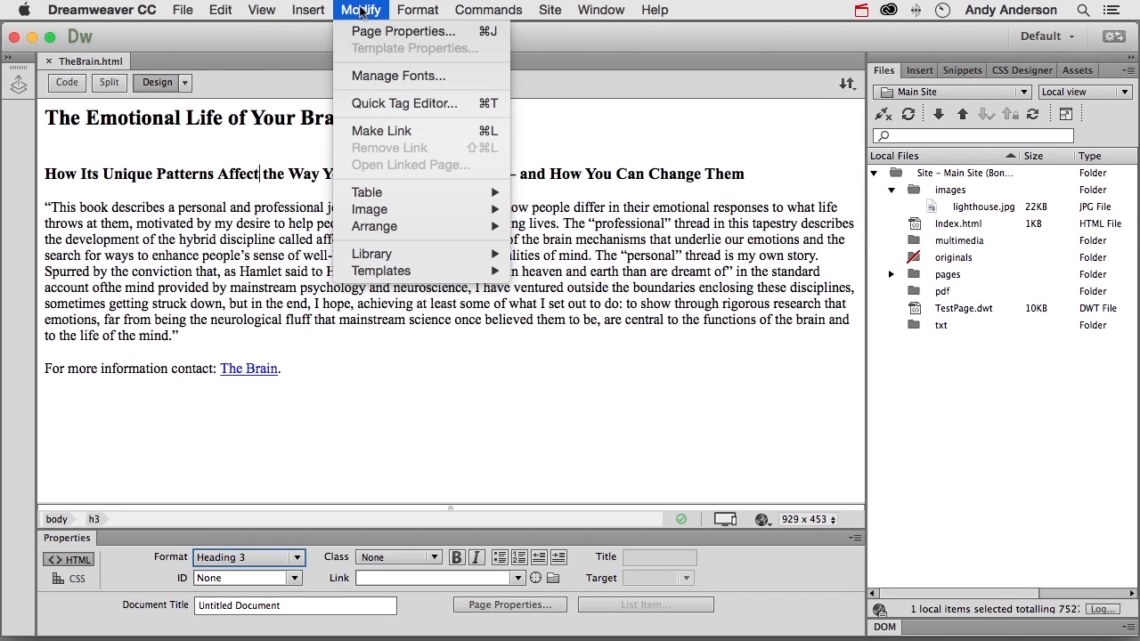
left_click(361, 10)
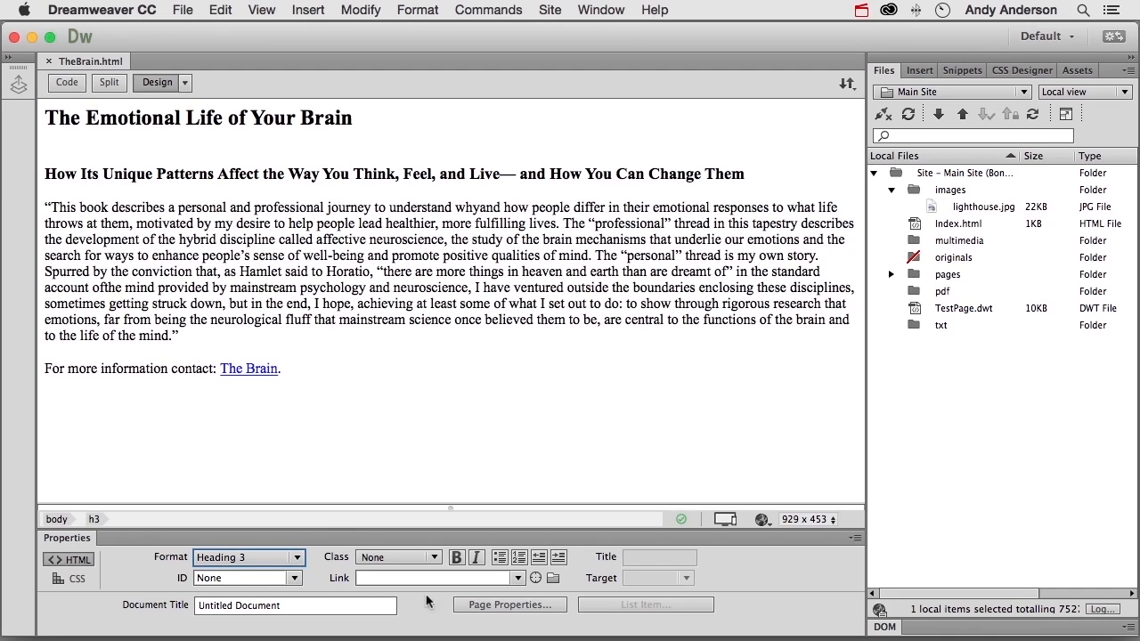
left_click(501, 606)
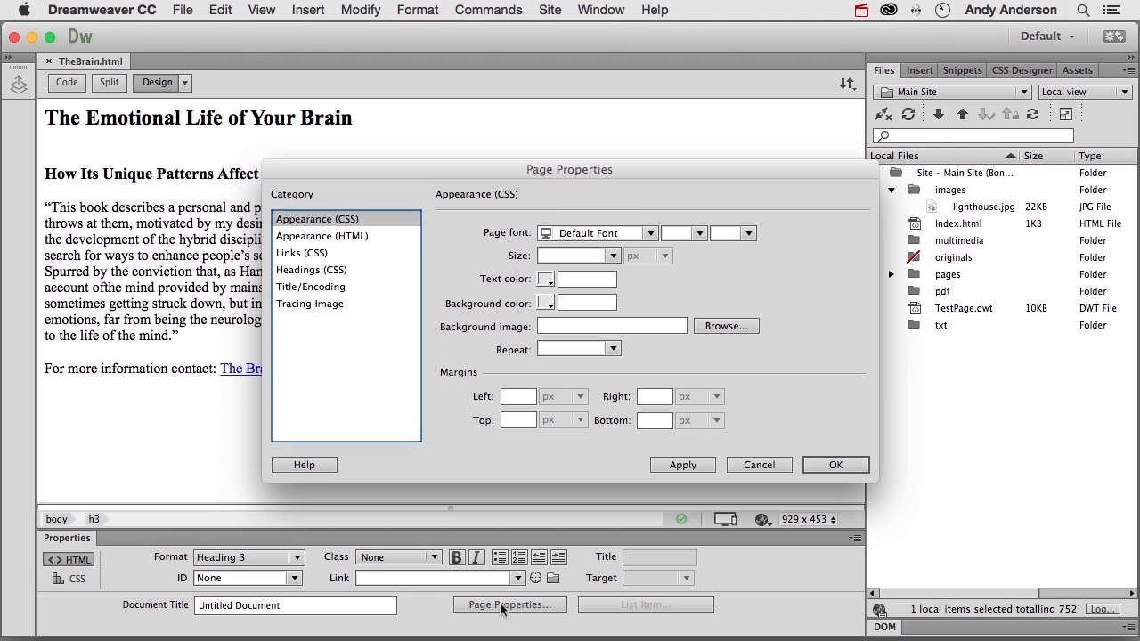
- Set the page font to the Baskerville, Palatino Linotype, Palatino serif stack and apply it to the page
left_click(652, 233)
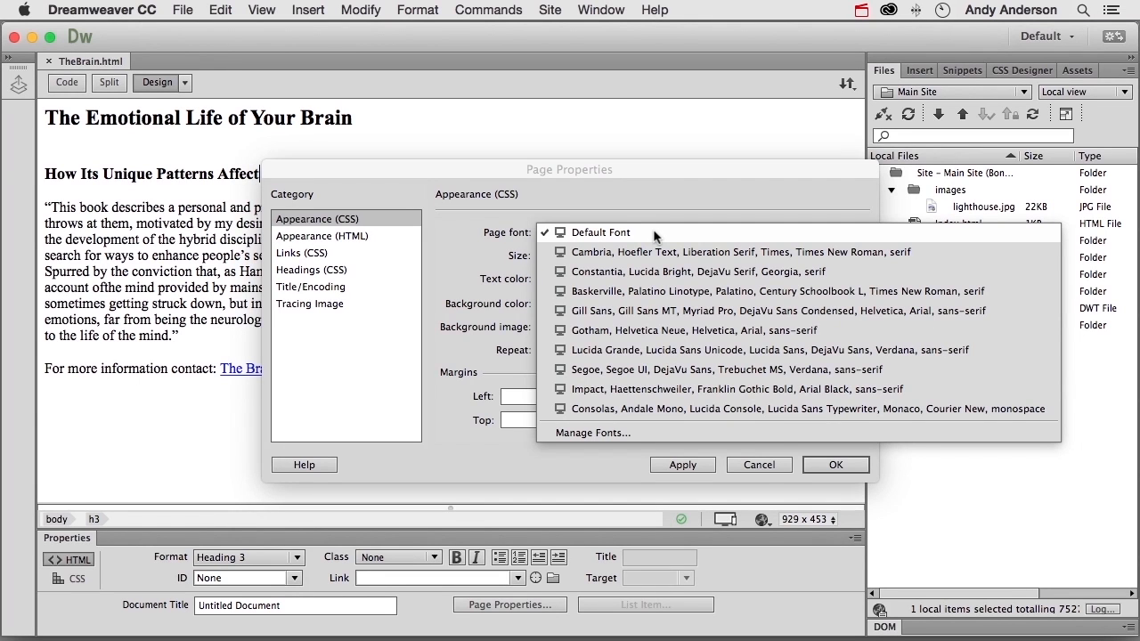
left_click(637, 291)
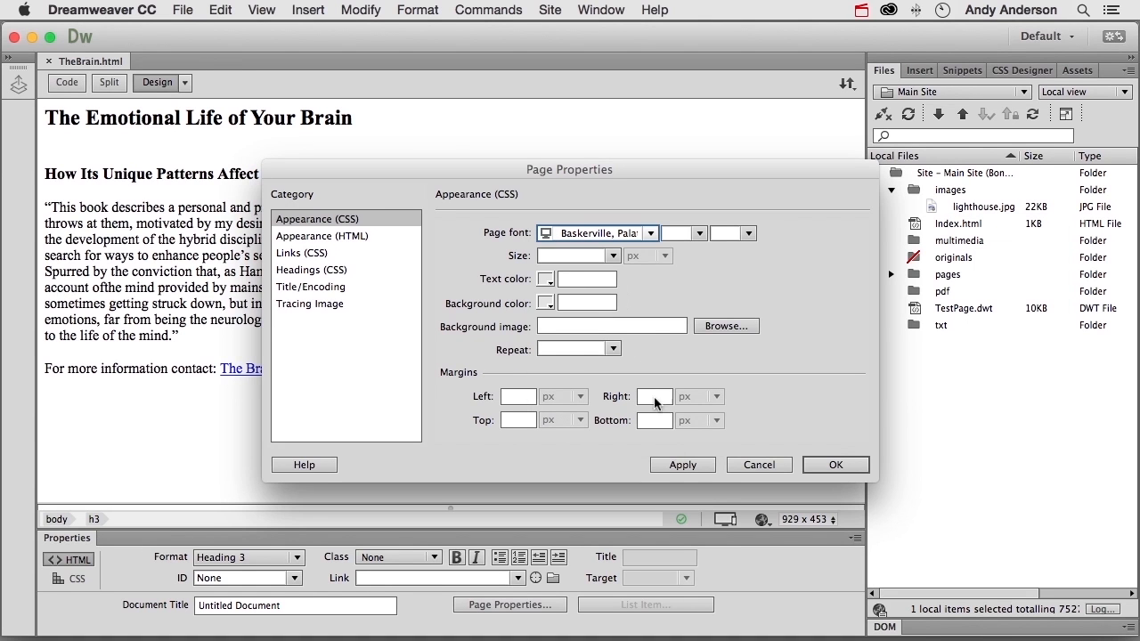
left_click(685, 466)
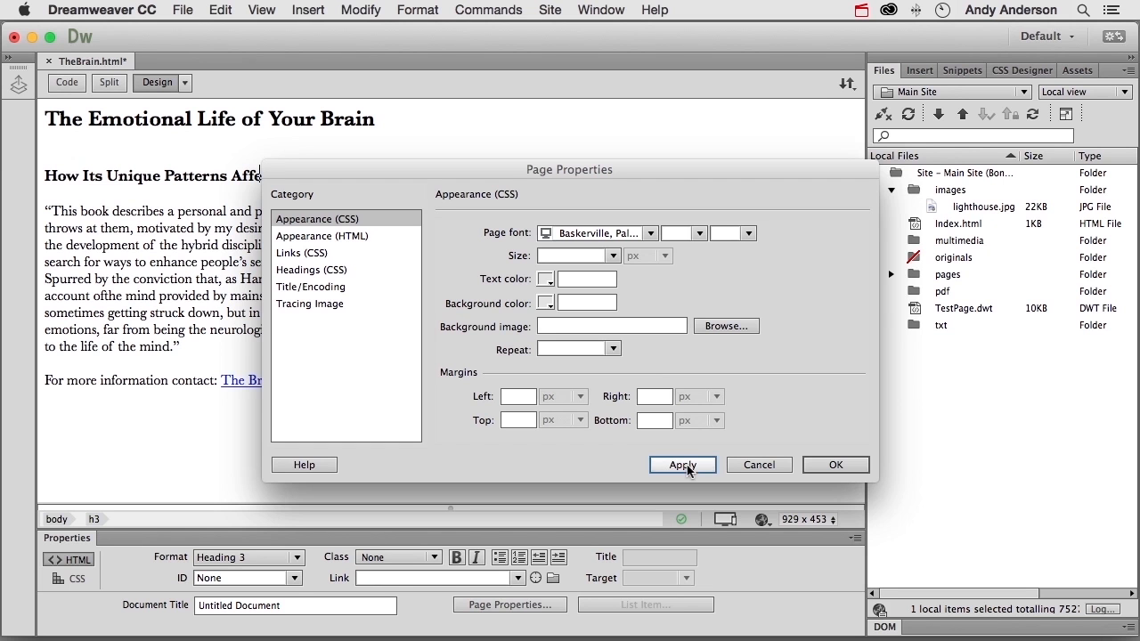
- Return the page font to Default Font, apply it, and look through the available font choices
left_click(650, 234)
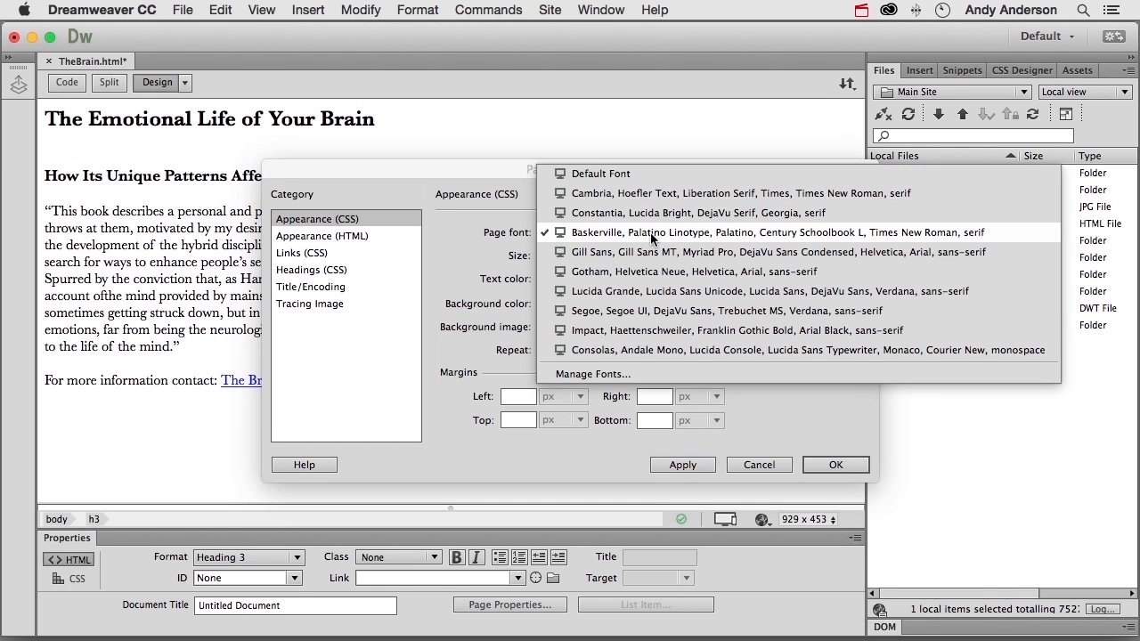
left_click(622, 182)
left_click(683, 465)
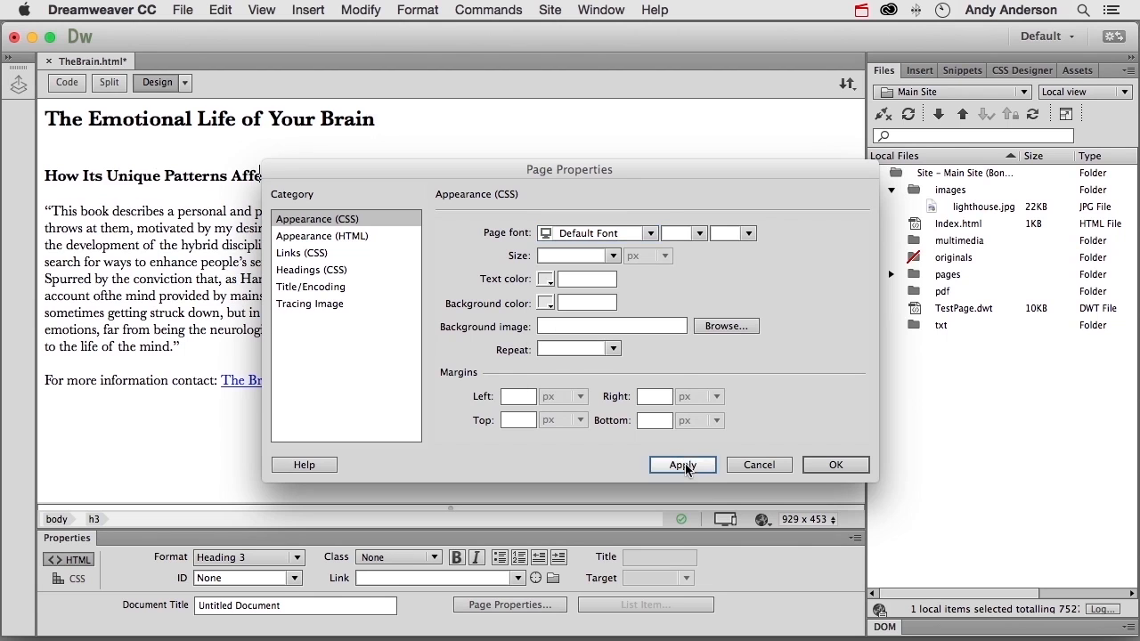
left_click(650, 233)
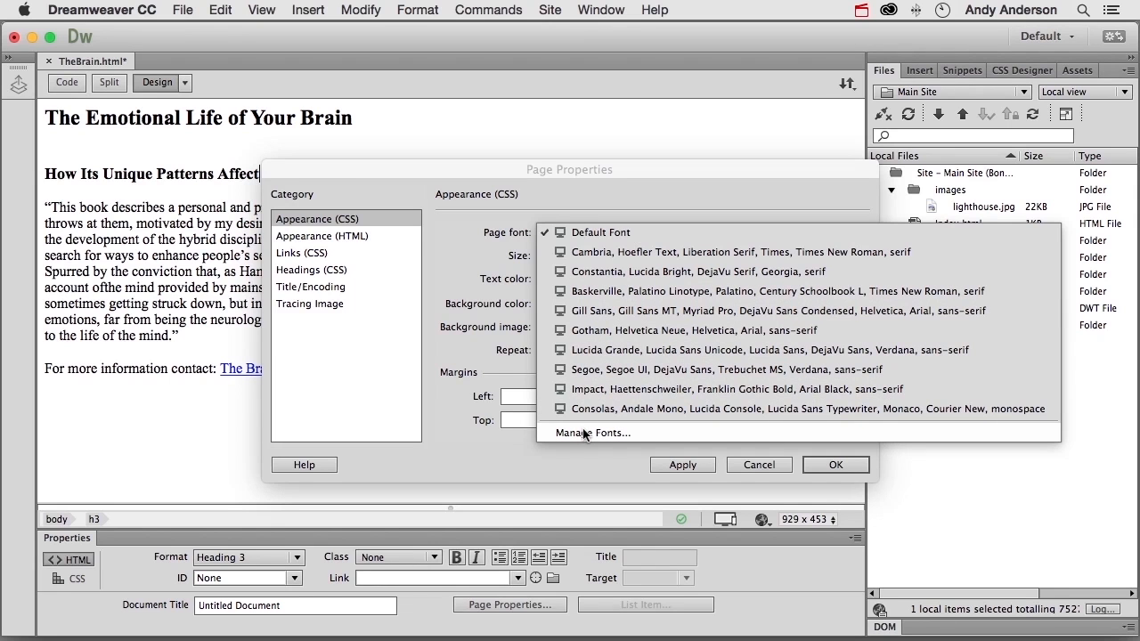
left_click(464, 258)
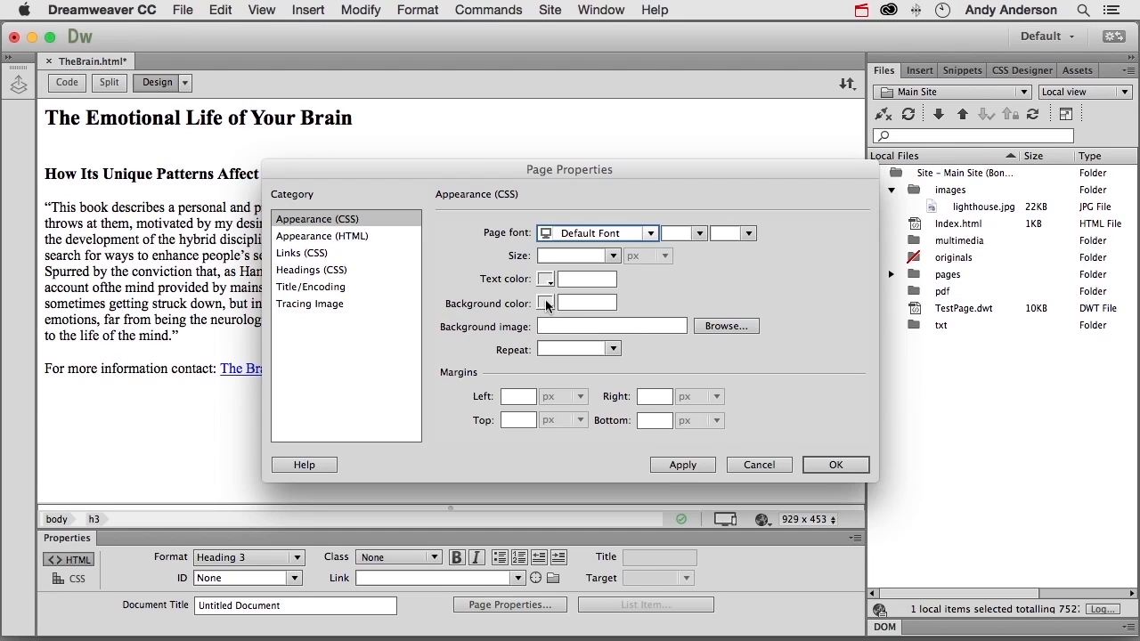
- Pick the light grey #D7D1D1 as the page background color and apply it
left_click(546, 304)
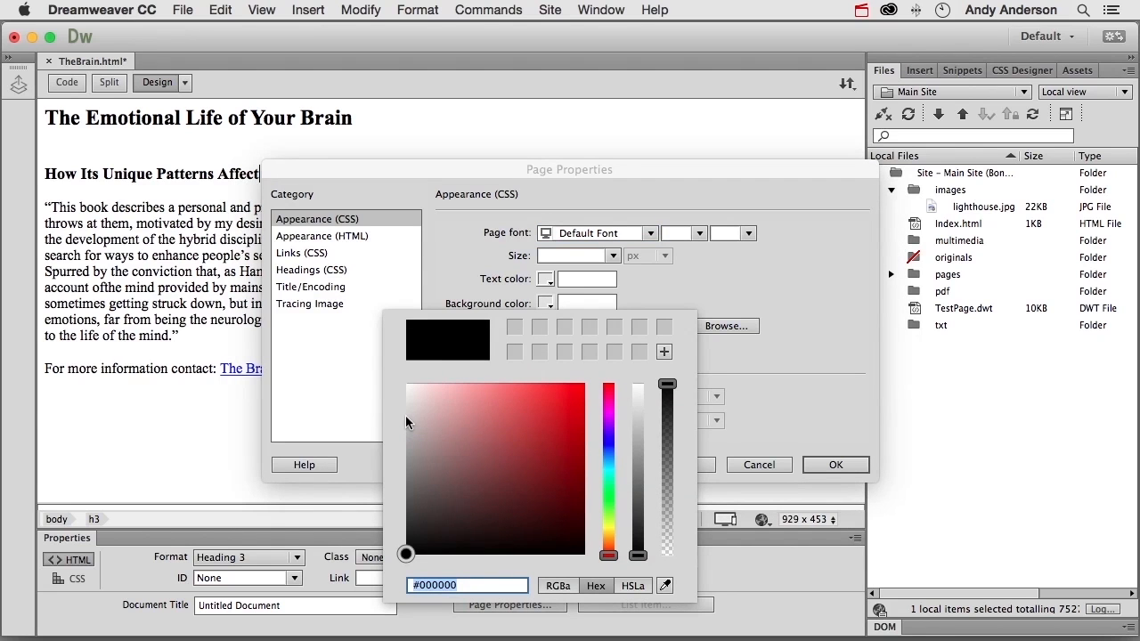
left_click_drag(411, 420, 411, 411)
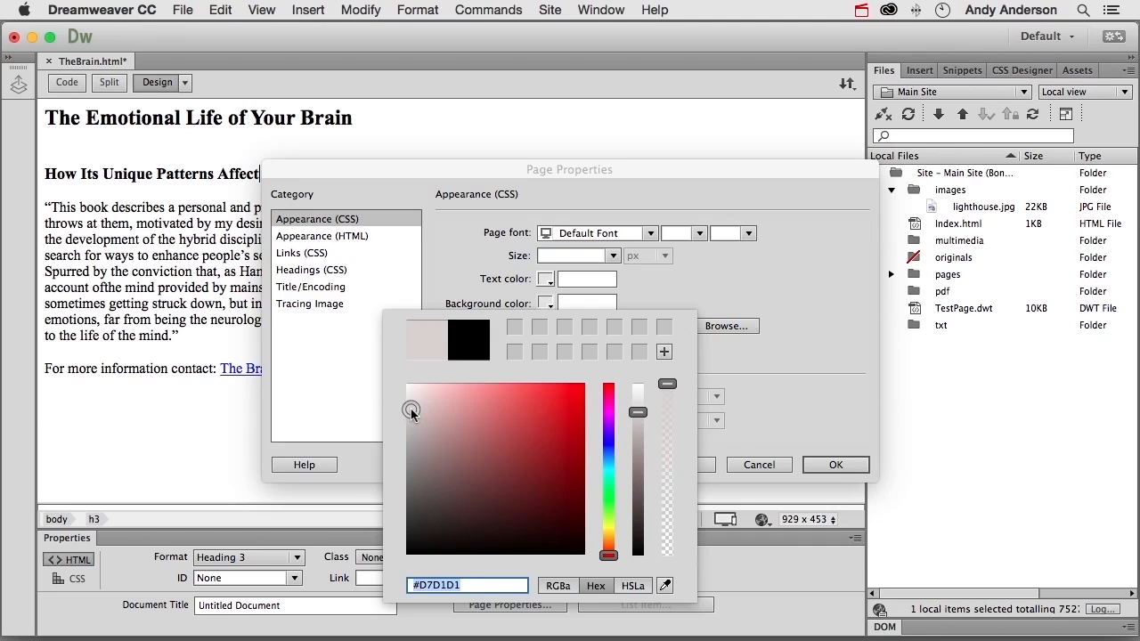
left_click(765, 398)
left_click(681, 464)
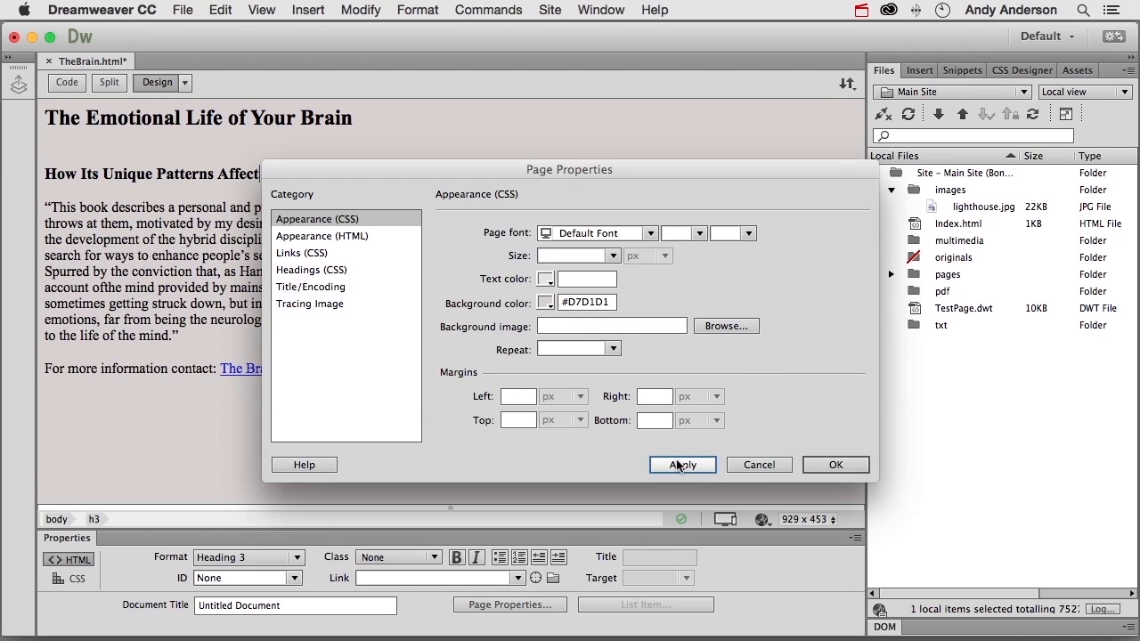
- Clear the page's background color value and apply the change
left_click(600, 301)
double_click(599, 301)
key("BackSpace")
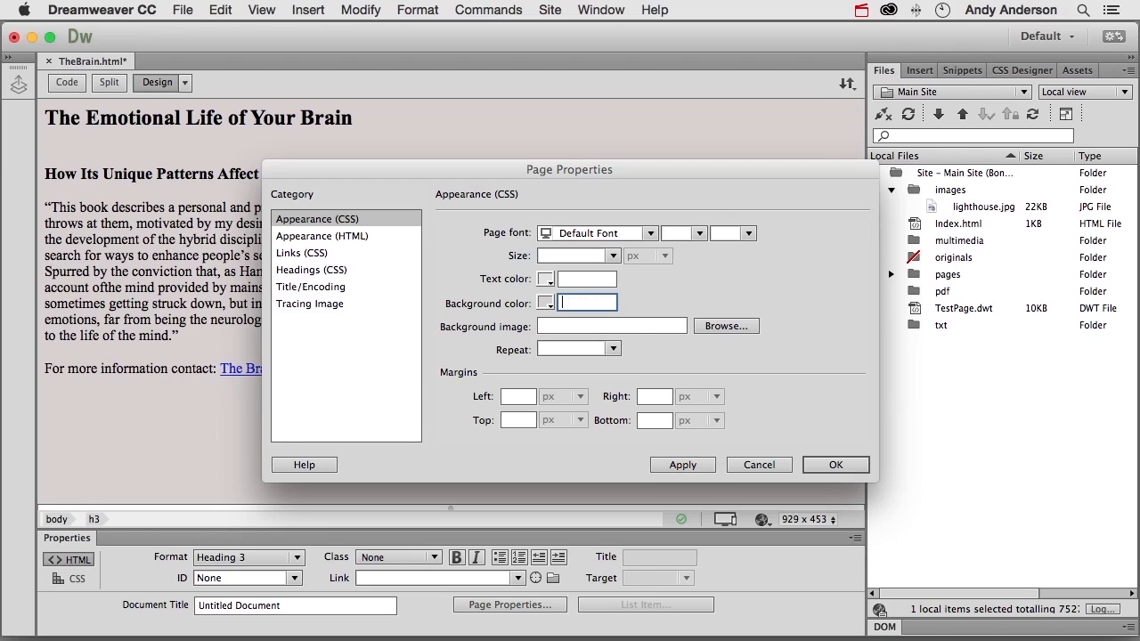
left_click(676, 465)
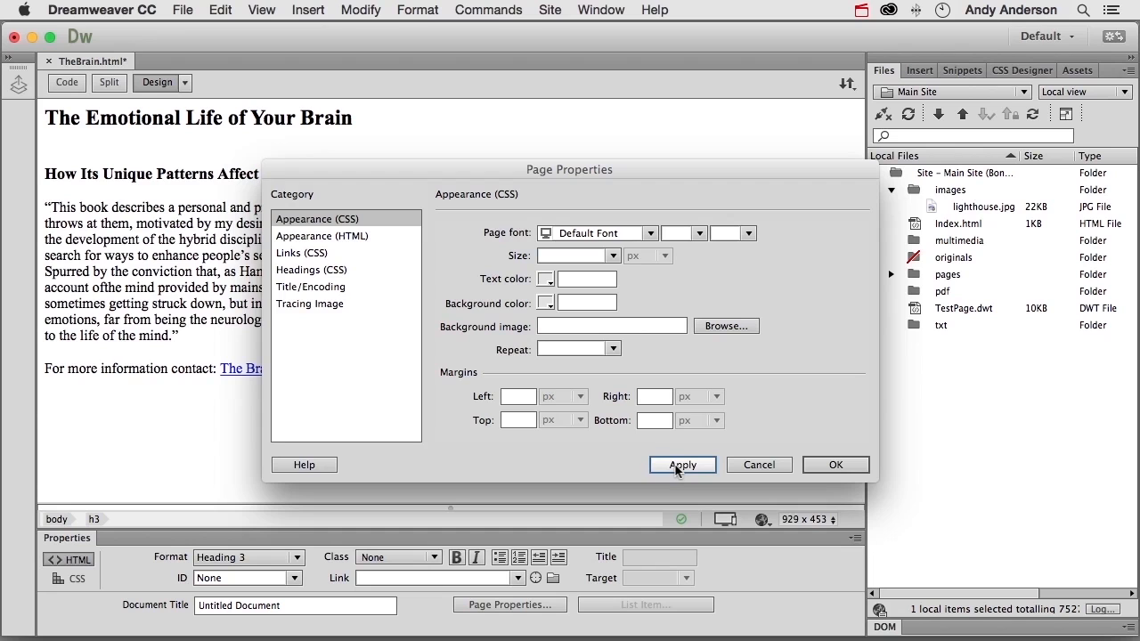
left_click(678, 467)
- Review the background image repeat options and the HTML appearance settings
left_click(613, 350)
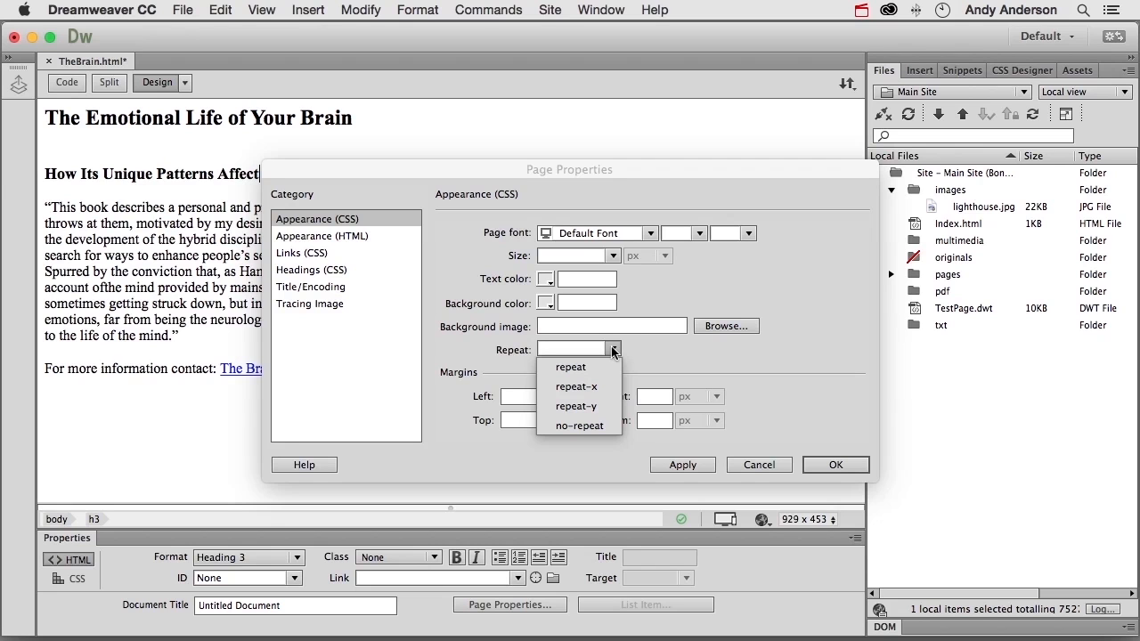
left_click(477, 358)
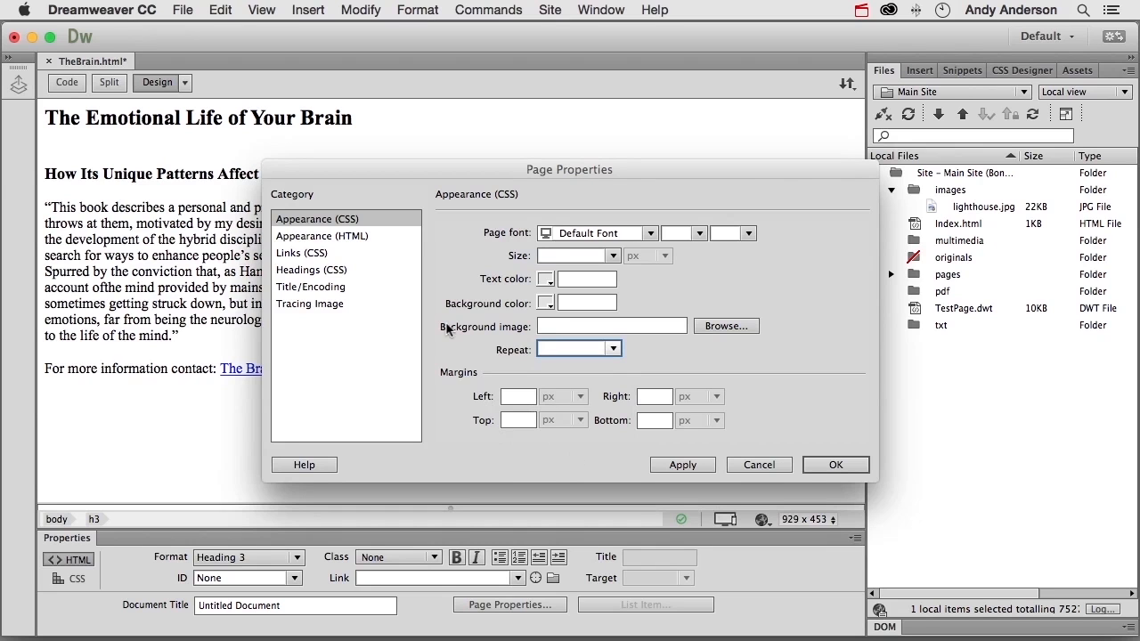
left_click(364, 239)
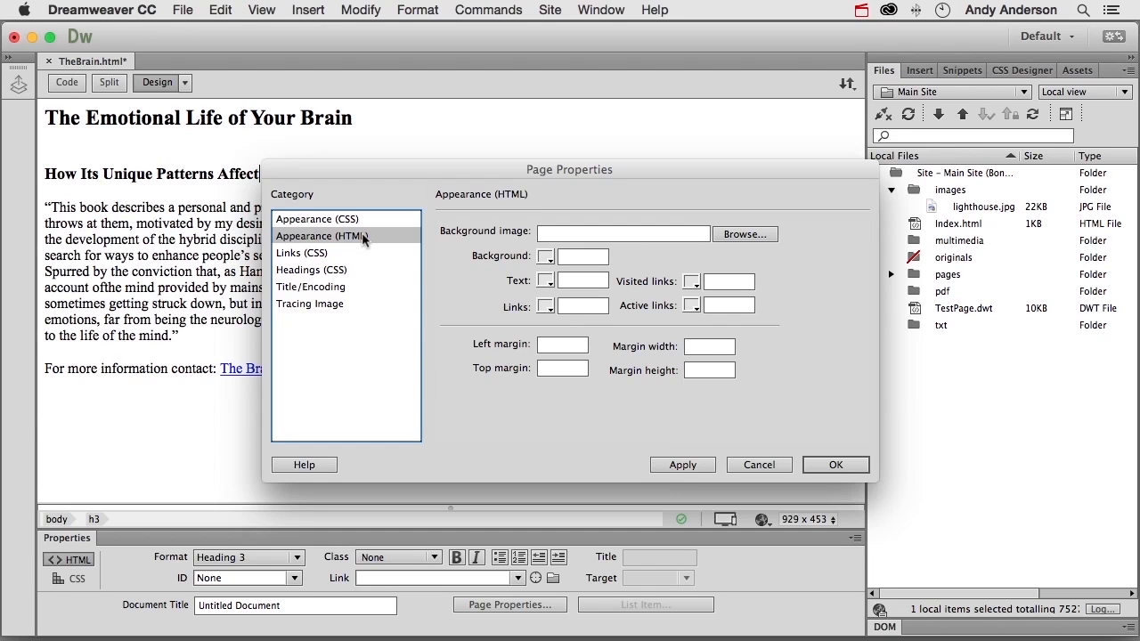
- In the CSS link settings, set the link font to the Lucida Grande sans-serif stack and apply it
left_click(320, 257)
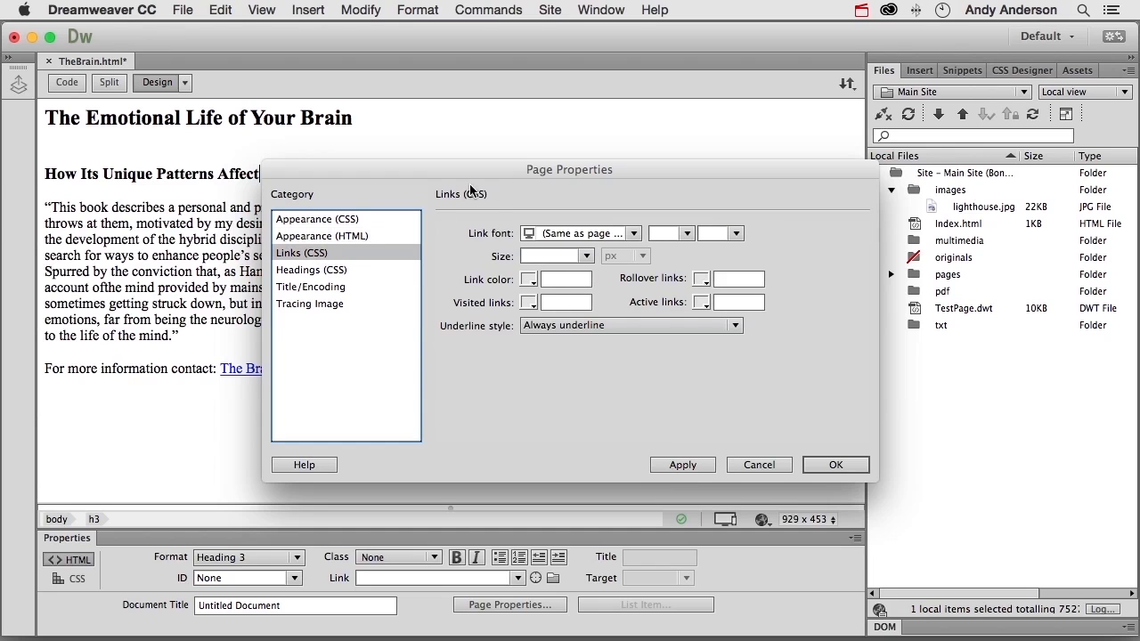
left_click_drag(442, 166, 537, 150)
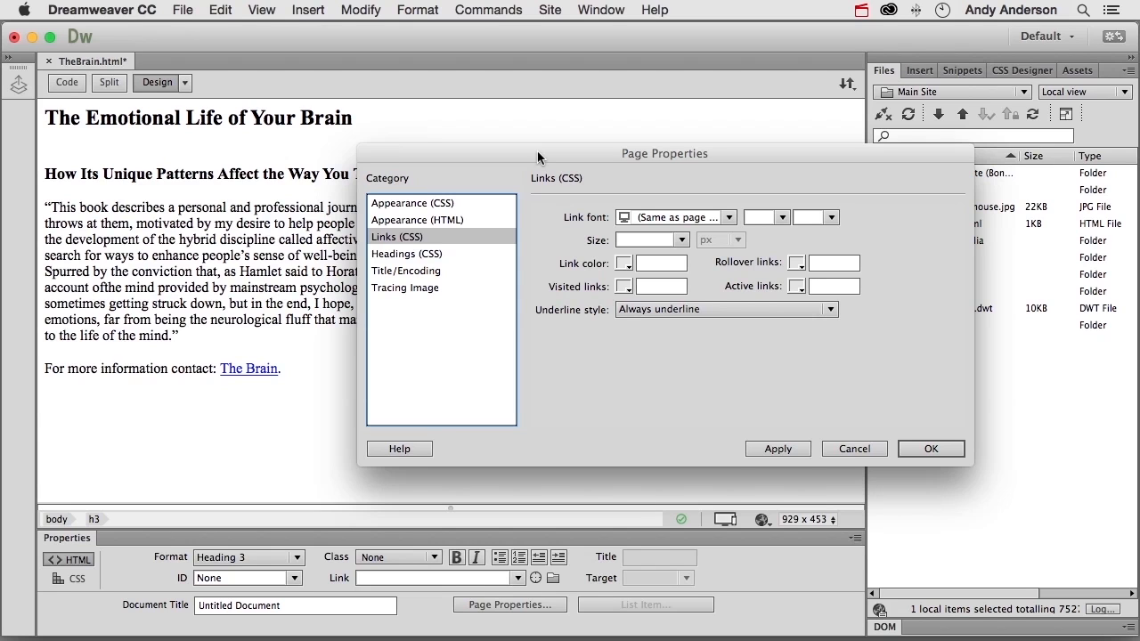
left_click(728, 217)
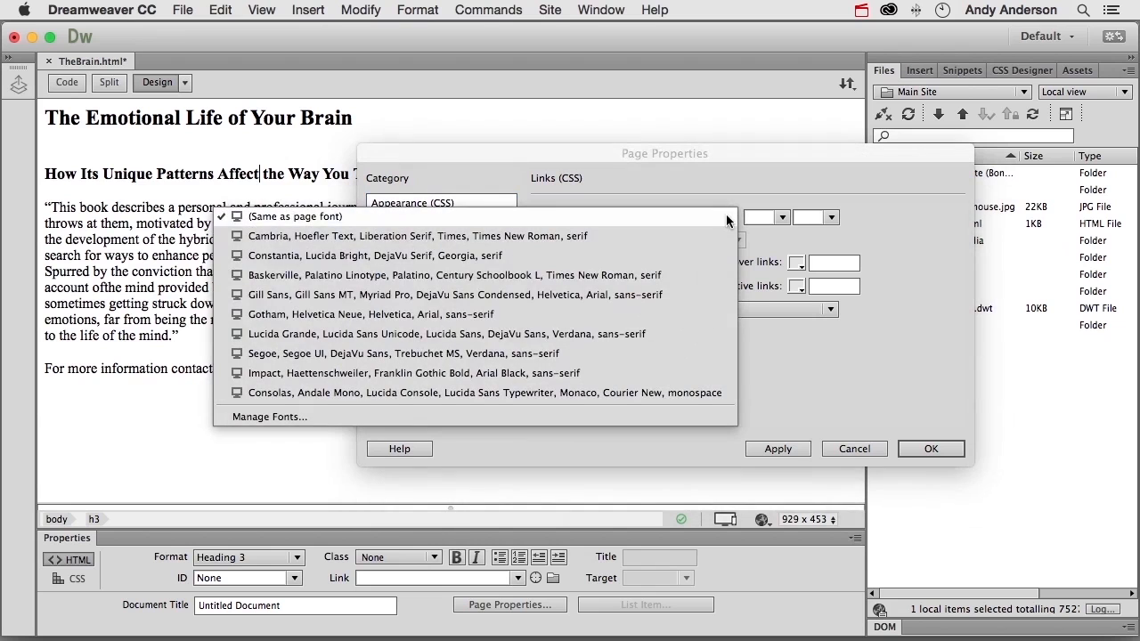
left_click(606, 332)
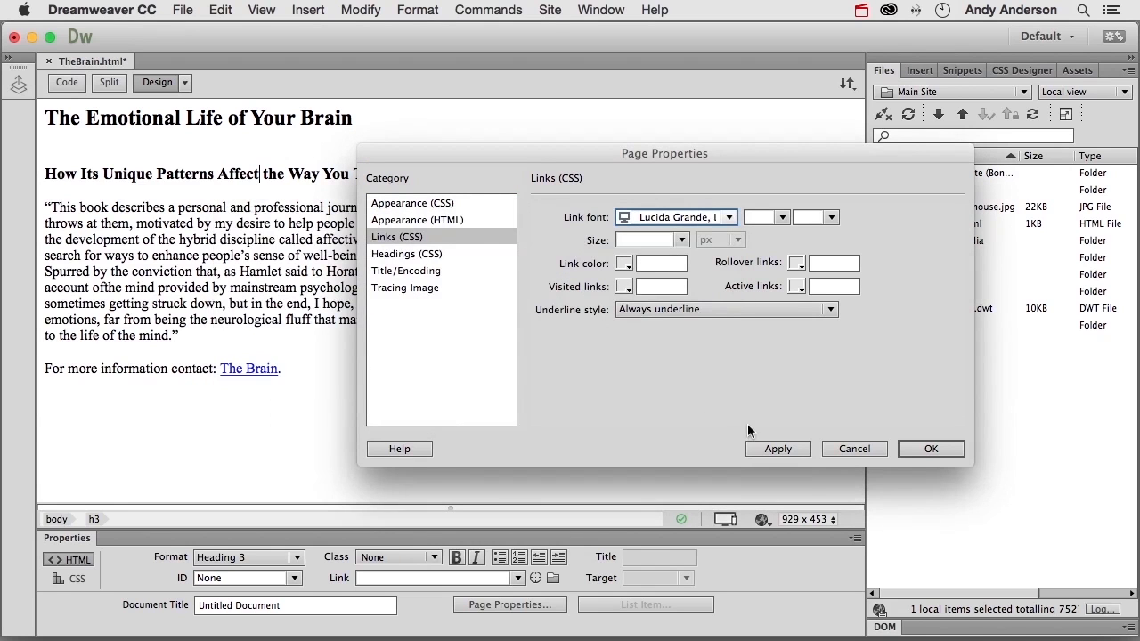
left_click(789, 446)
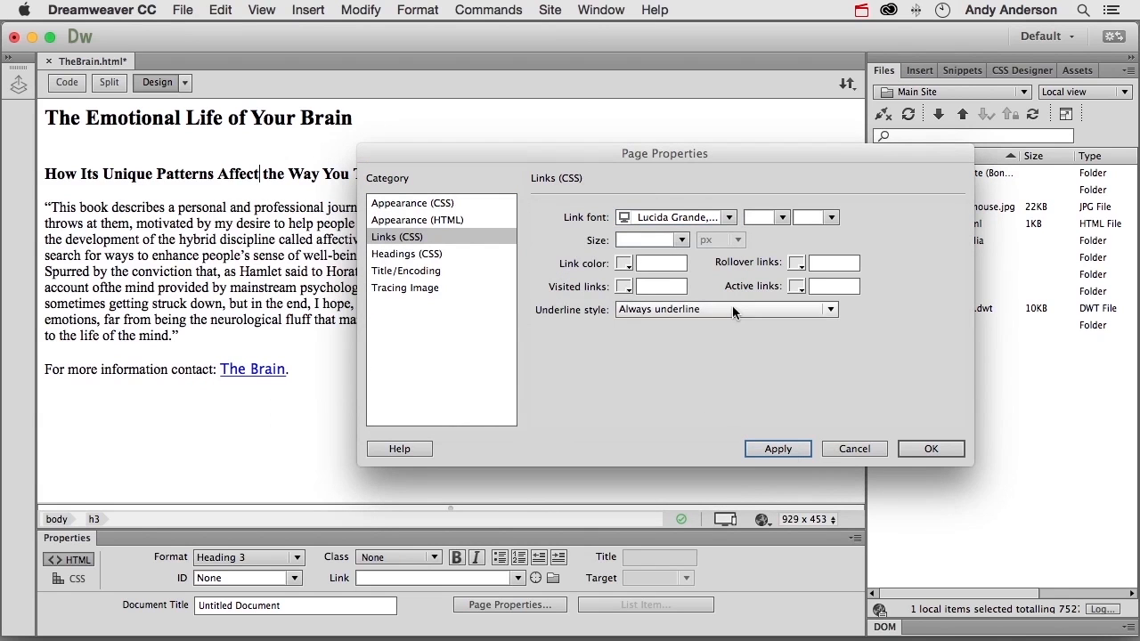
- Set the link font back to the same as the page font and apply it
left_click(728, 220)
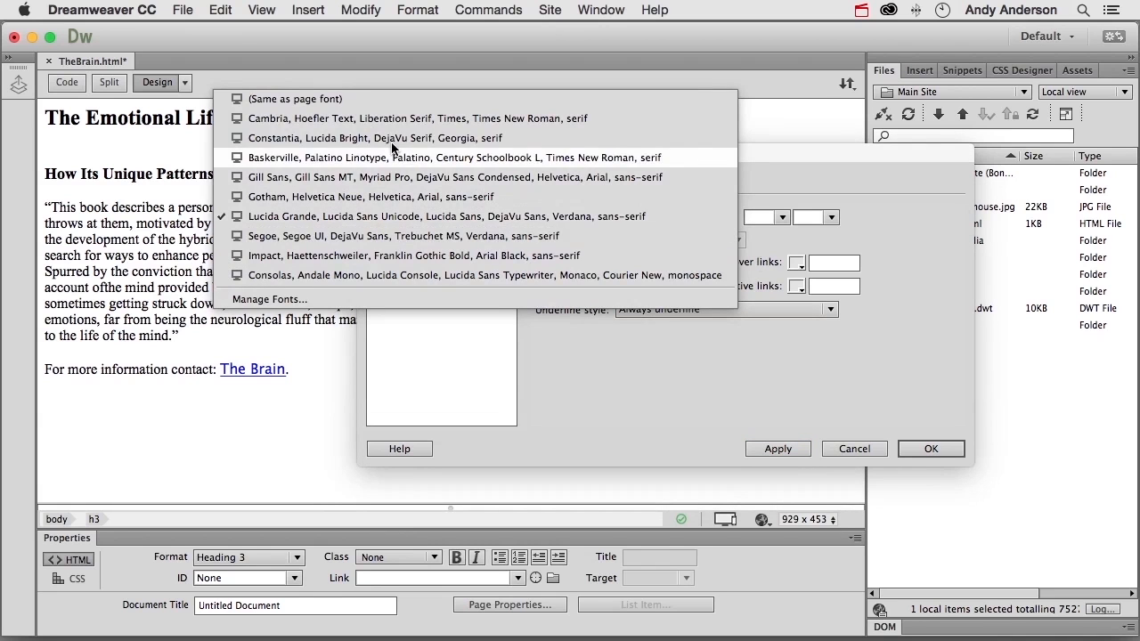
left_click(353, 102)
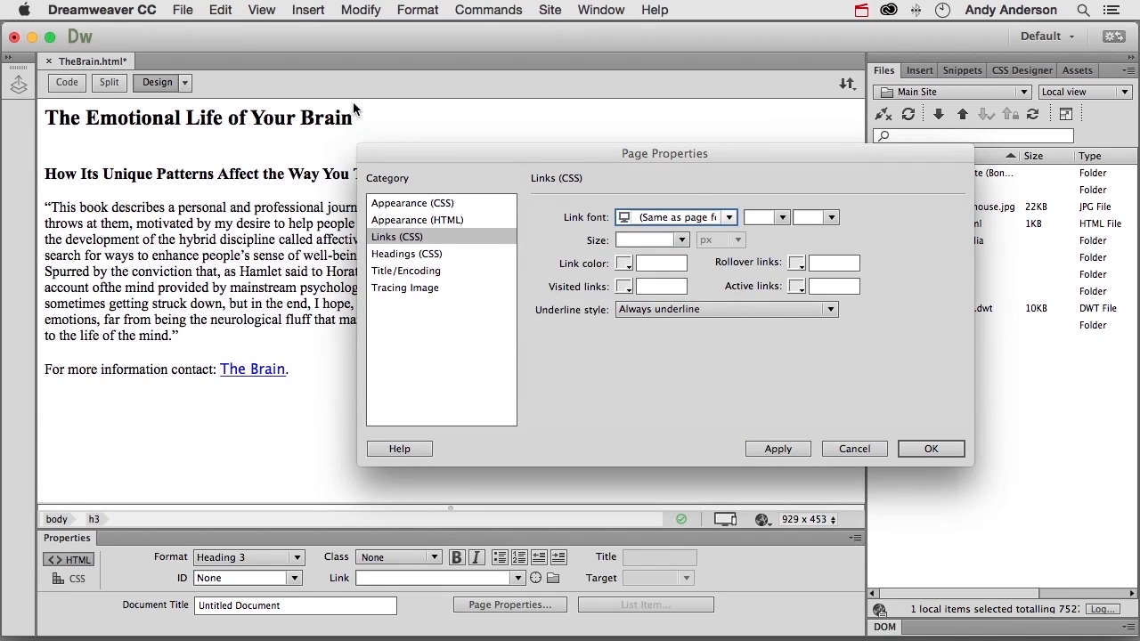
left_click(779, 449)
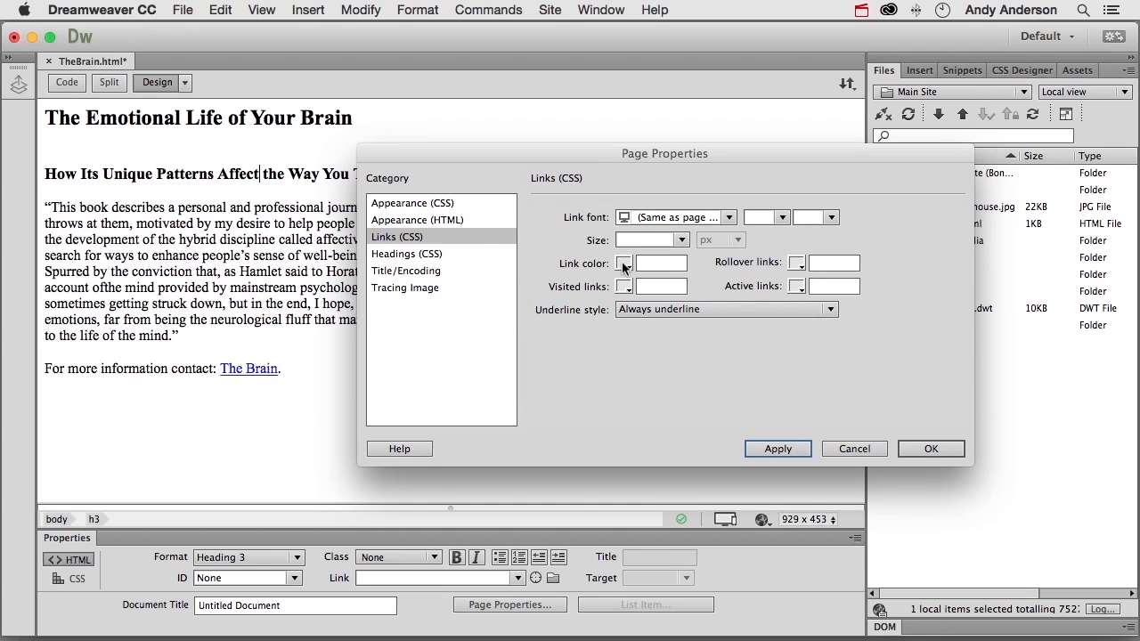
- Set the link underline style to Never underline and apply it
left_click(718, 312)
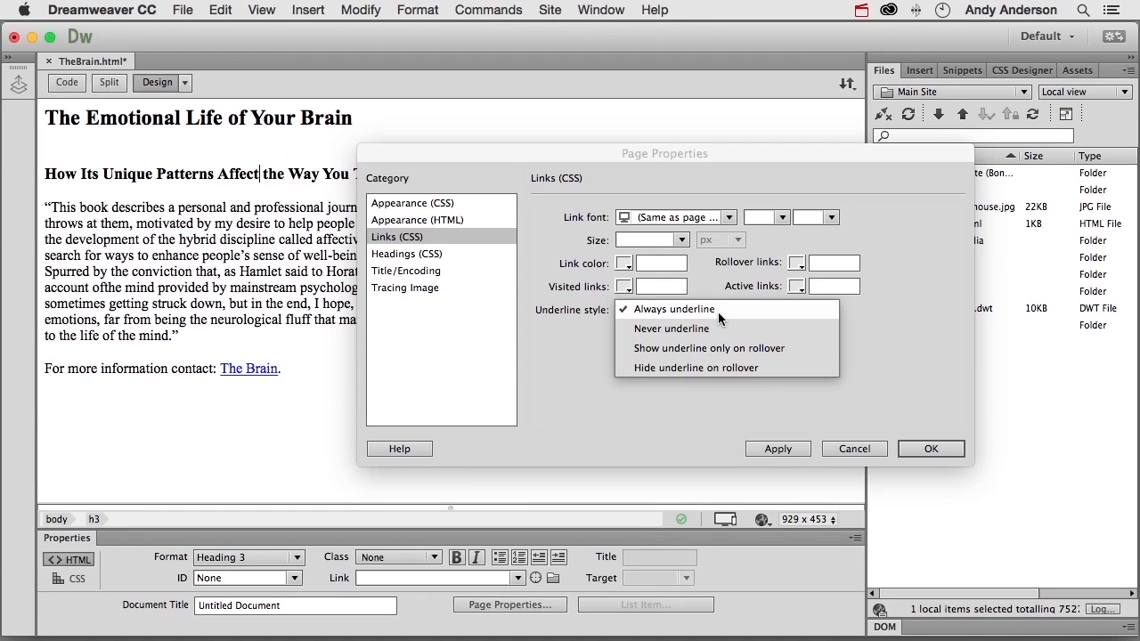
left_click(697, 329)
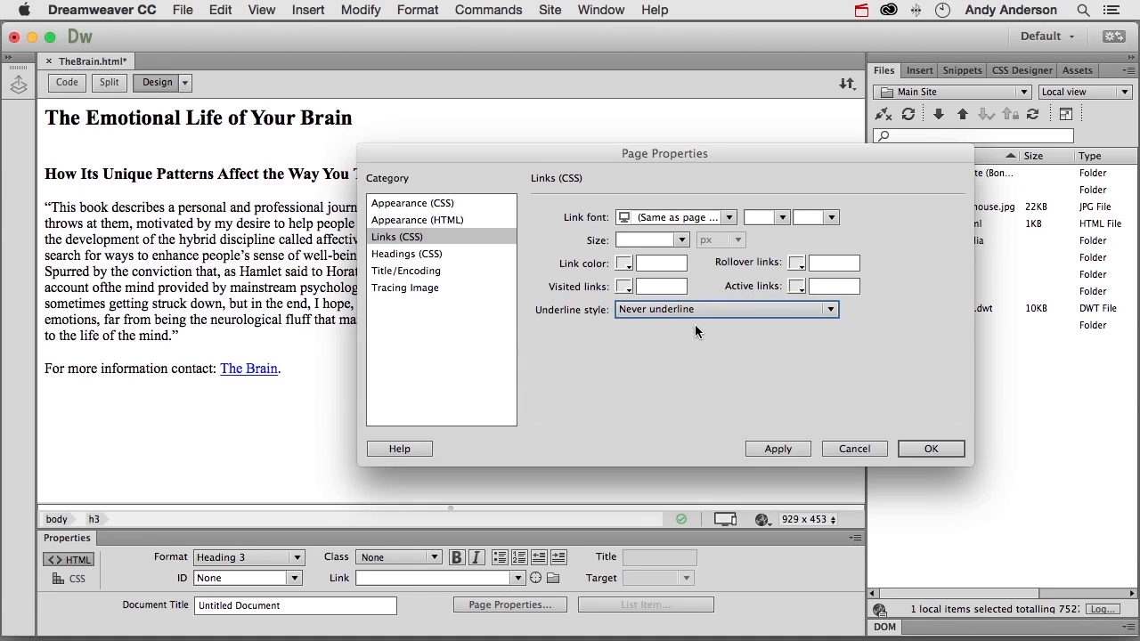
left_click(771, 452)
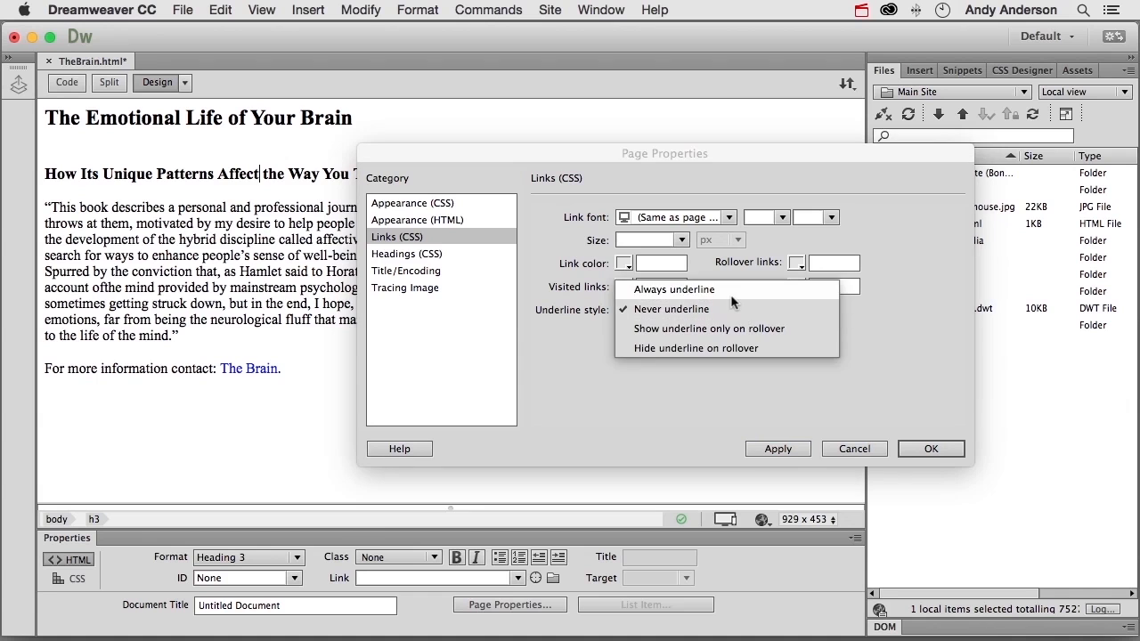
- Restore the link underline style to Always underline and apply it
left_click(674, 290)
left_click(777, 449)
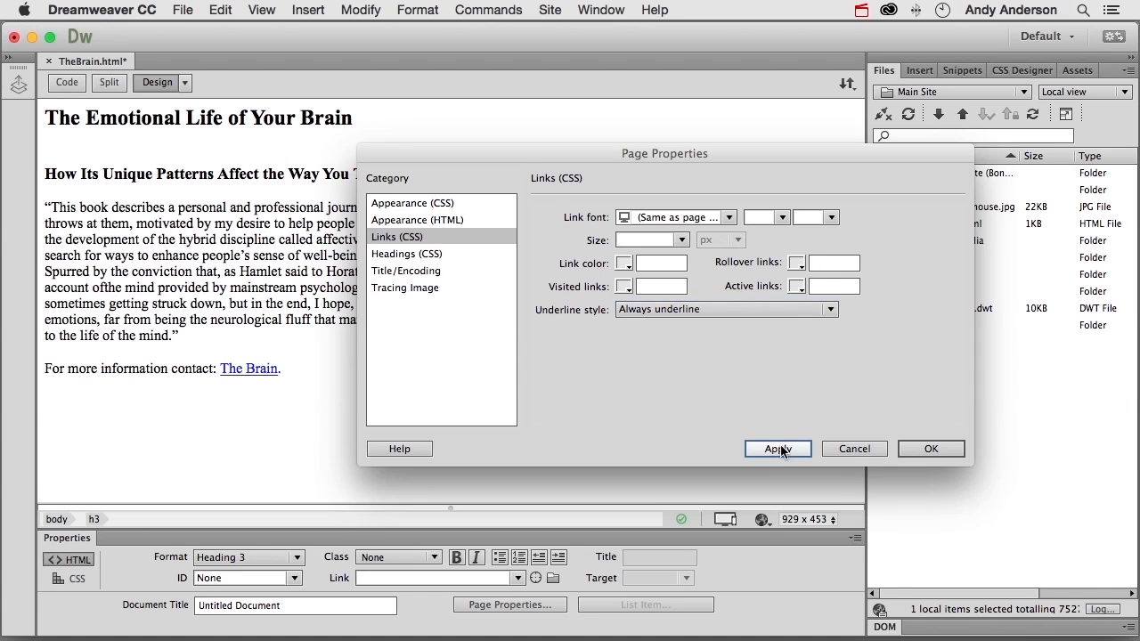
- In the CSS heading settings, set the heading font to the Impact, Haettenschweiler sans-serif stack and apply it
left_click(432, 255)
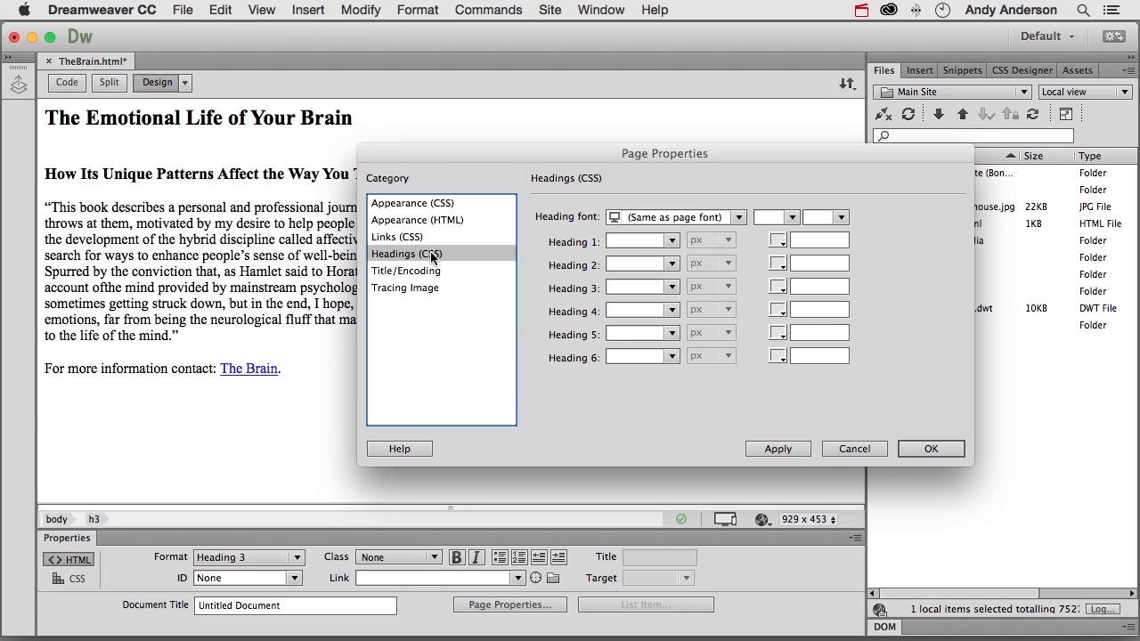
left_click(737, 218)
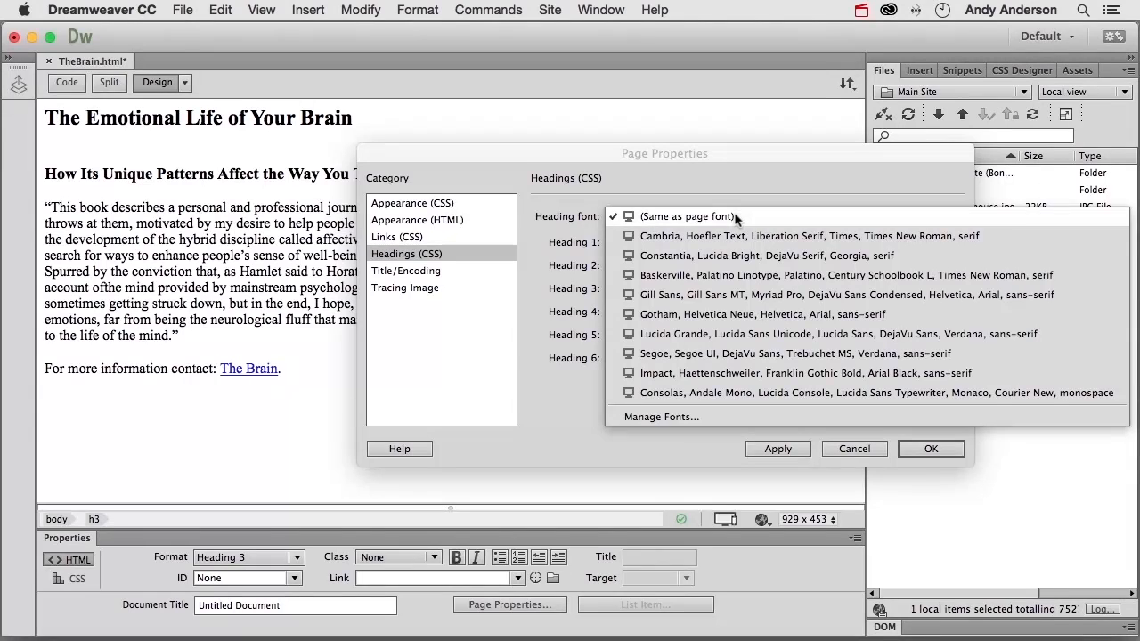
left_click(729, 373)
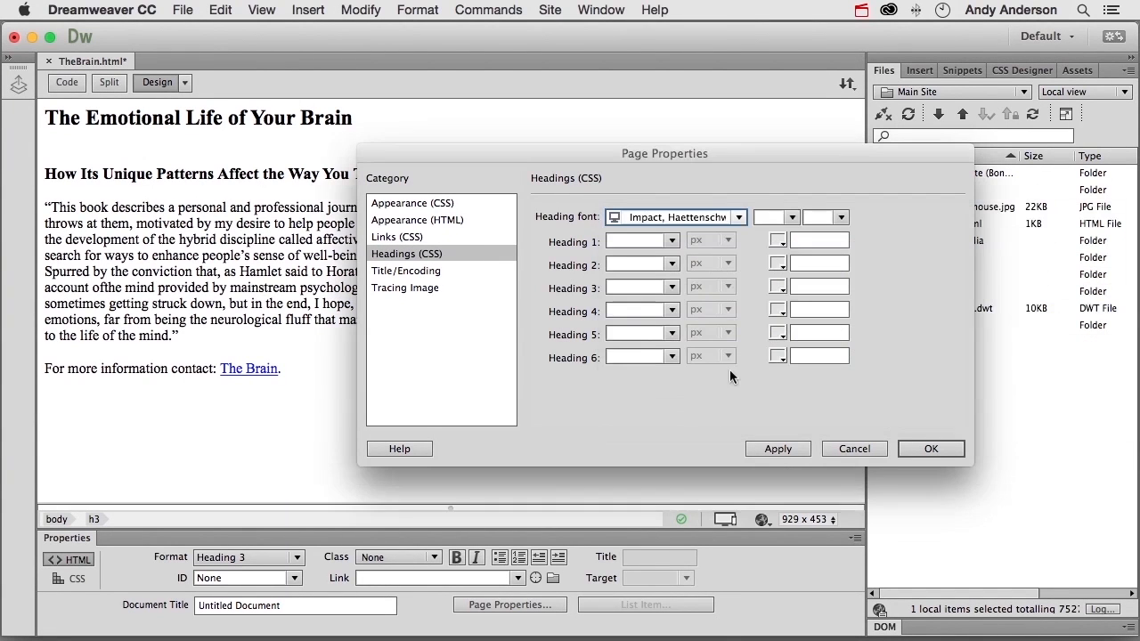
left_click(777, 450)
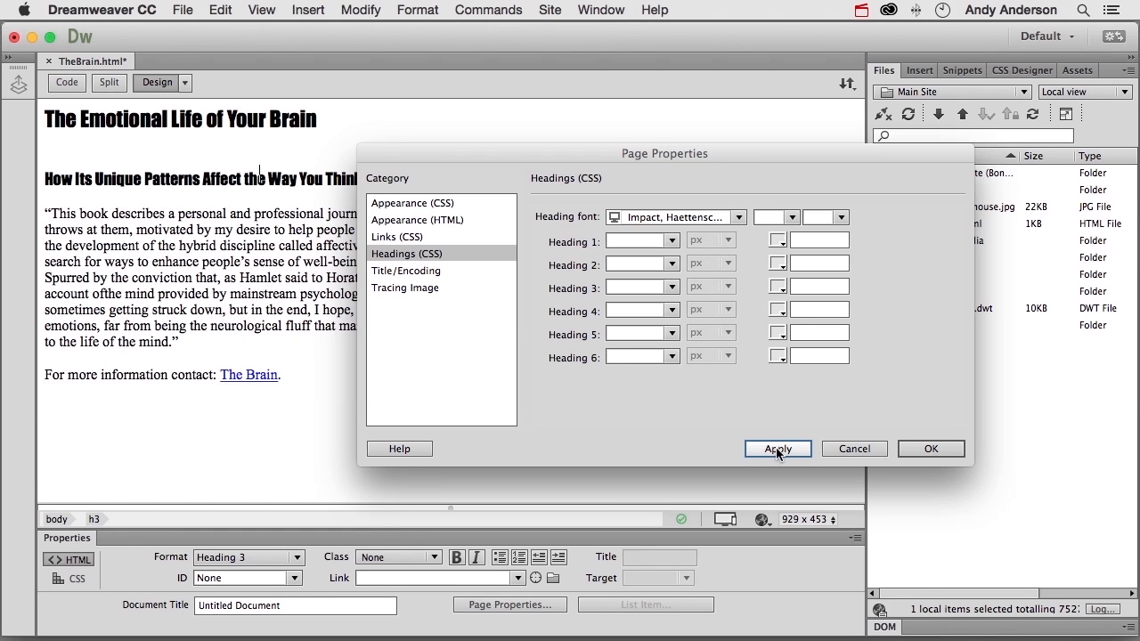
- Set the heading font back to the same as the page font and apply it
left_click(738, 217)
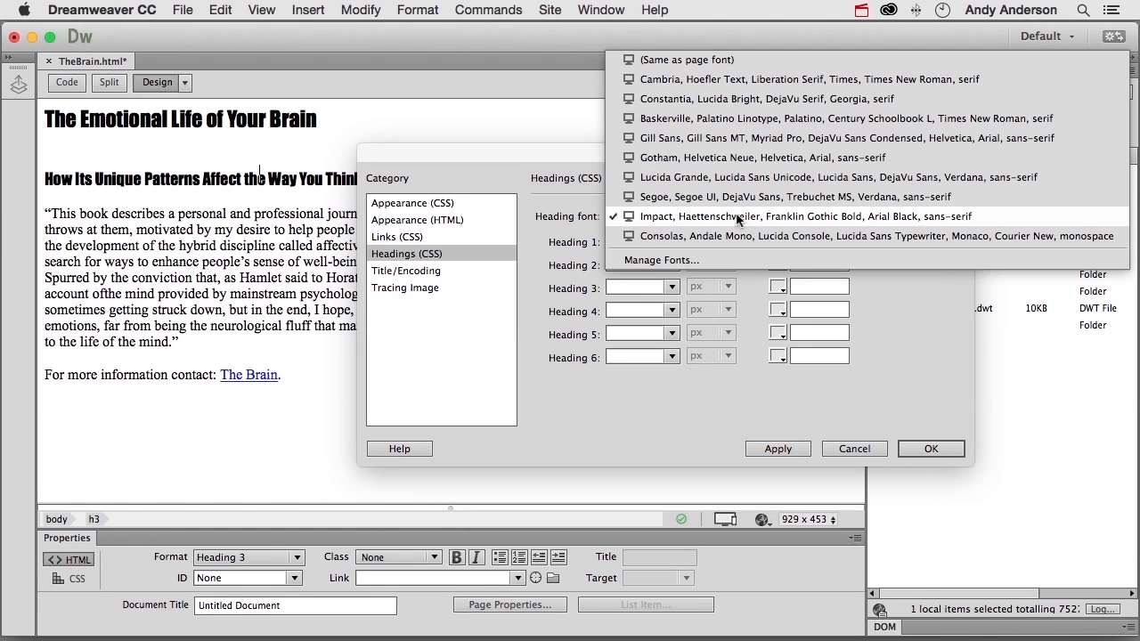
left_click(687, 59)
left_click(765, 451)
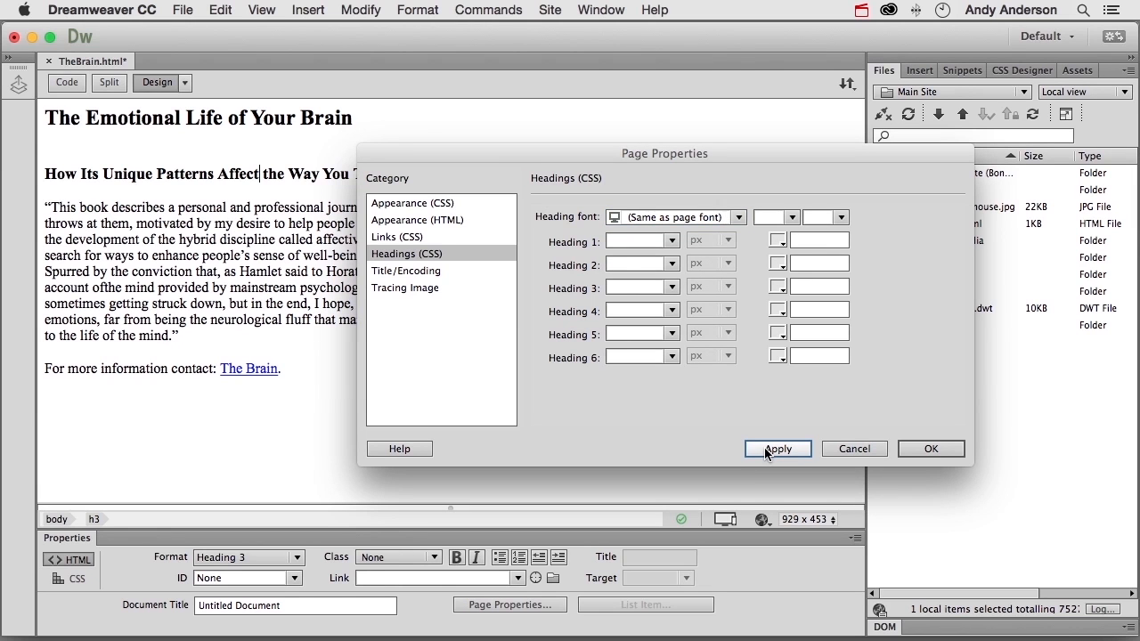
- Look through the font size choices available for Heading 1 without picking one
left_click(672, 242)
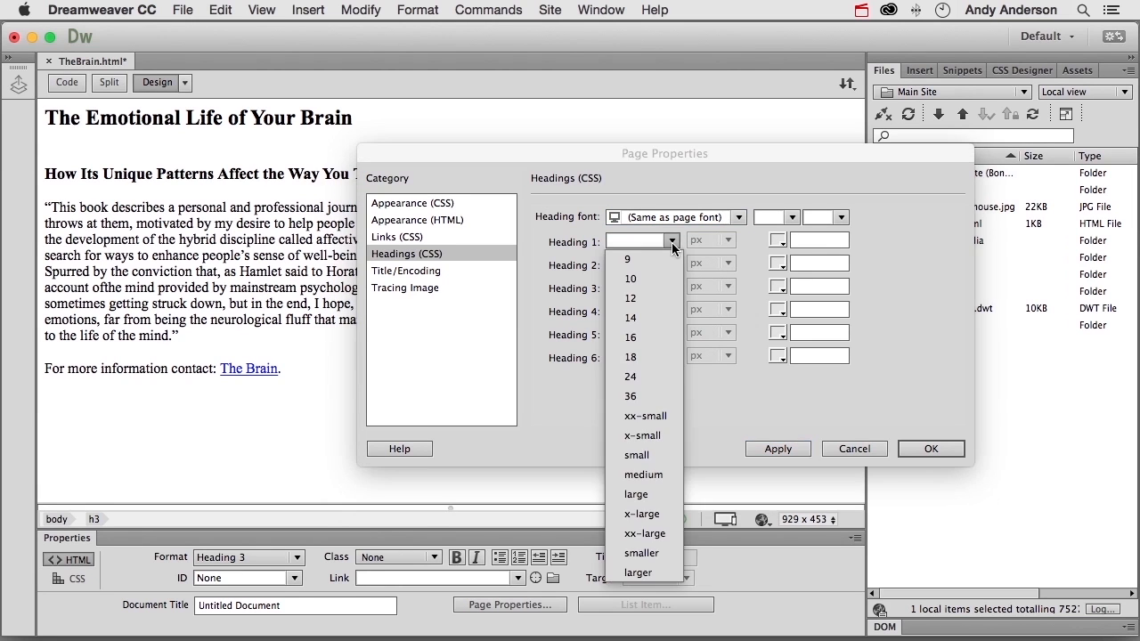
left_click(672, 242)
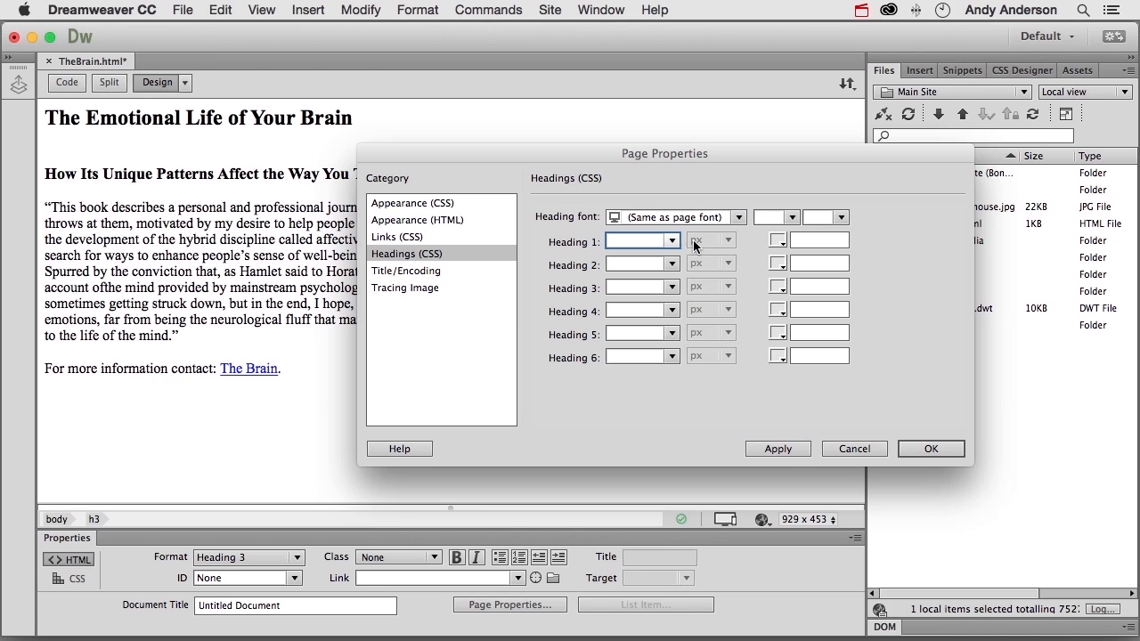
- Review the document type choices in the Title/Encoding settings, keeping HTML5, and apply and close the page properties
left_click(435, 271)
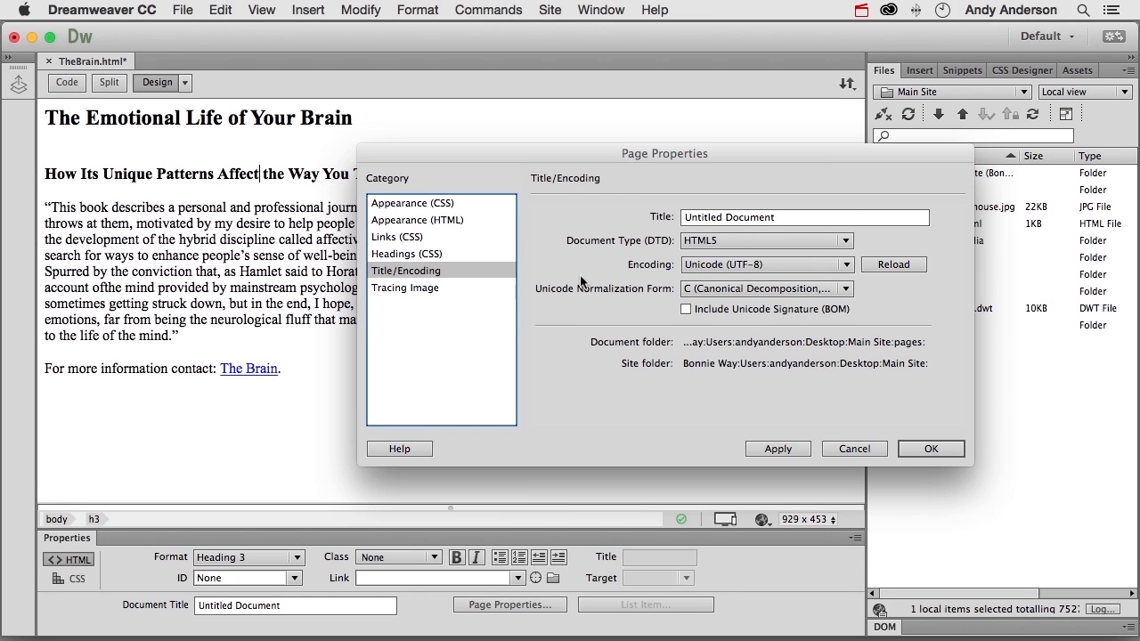
left_click(720, 240)
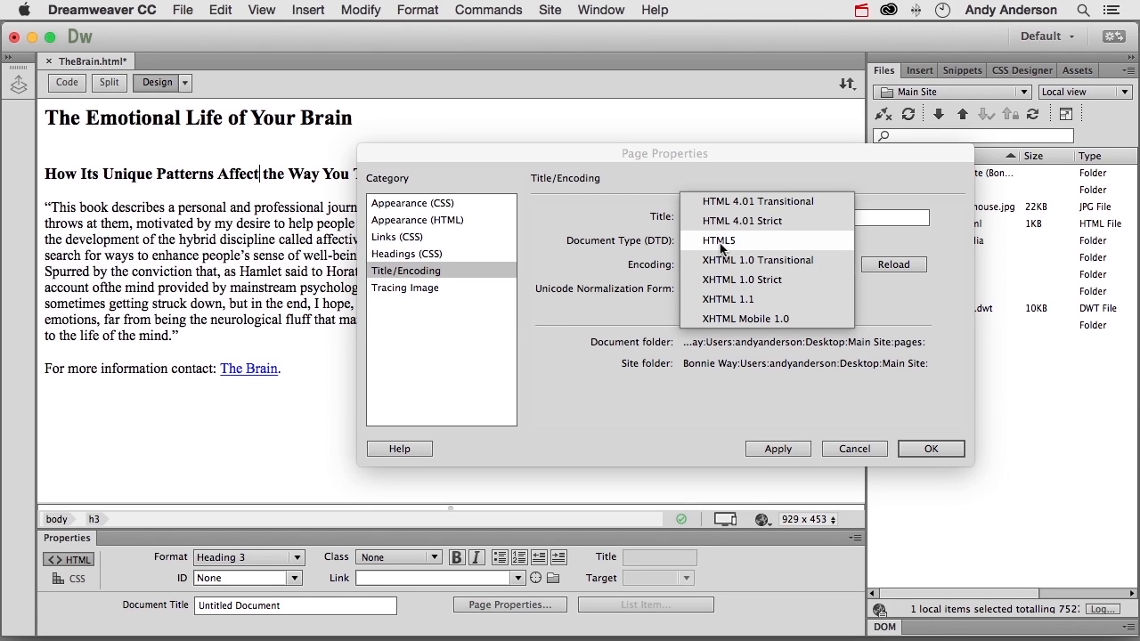
left_click(606, 239)
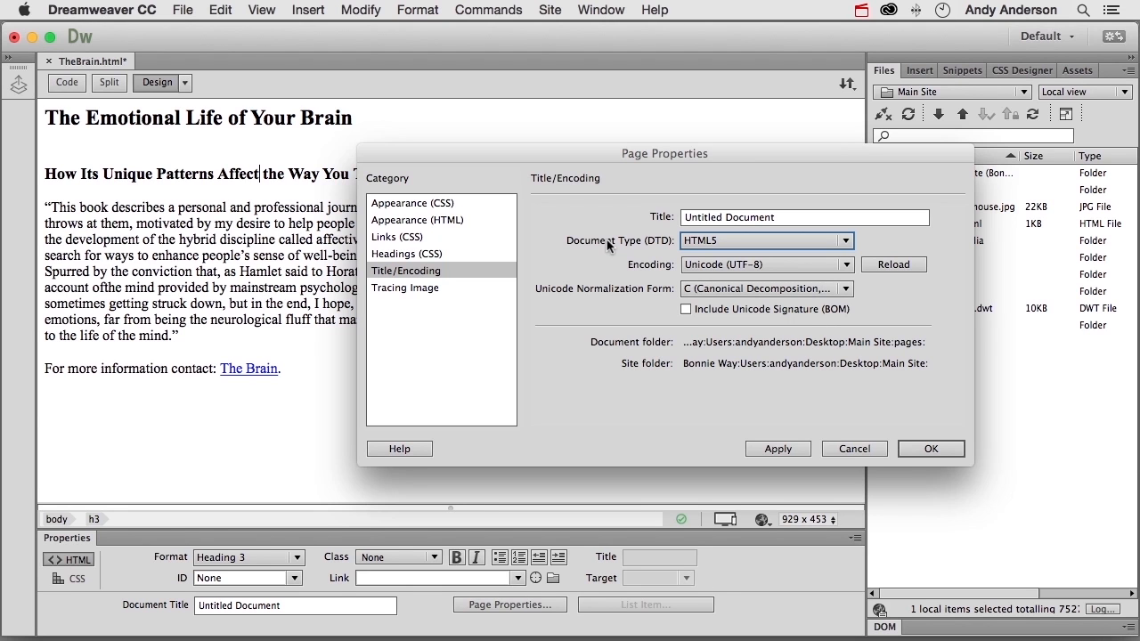
left_click(775, 449)
left_click(925, 450)
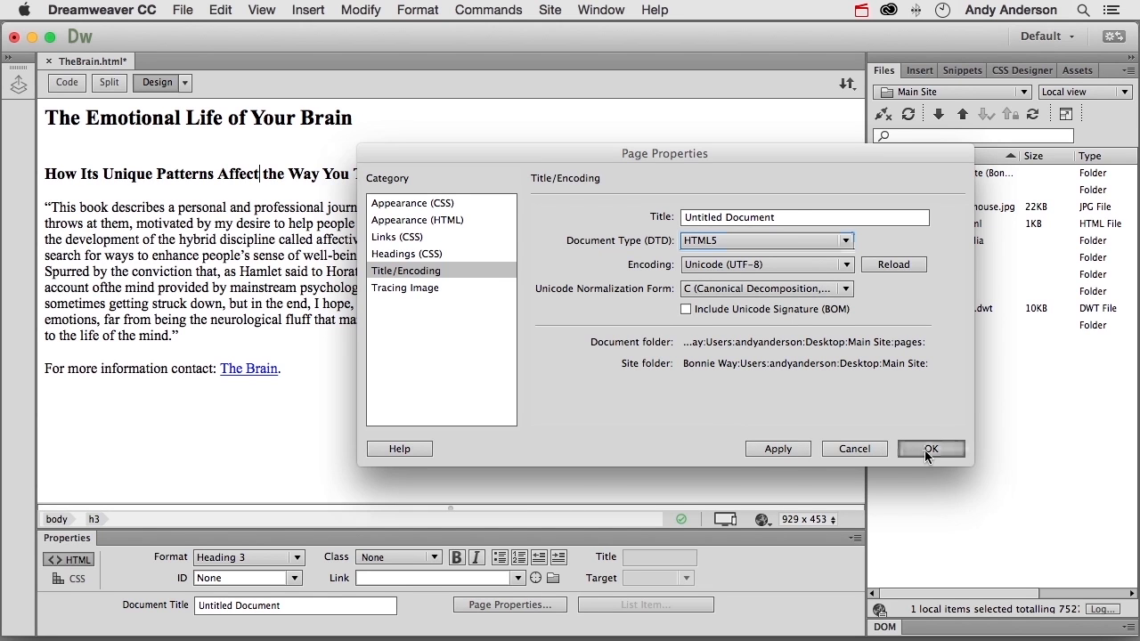